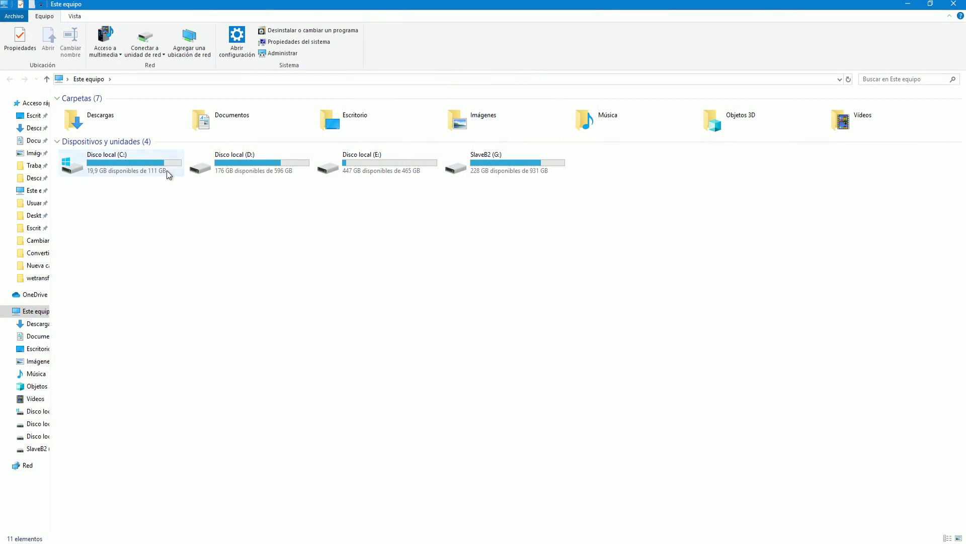
Check the Windows folder on Disco local (C:), and look for the corresponding folder on Disco local (E:)
{"action": "left_click", "coordinate": [160, 171]}
{"action": "double_click", "coordinate": [160, 171]}
{"action": "left_click", "coordinate": [467, 134]}
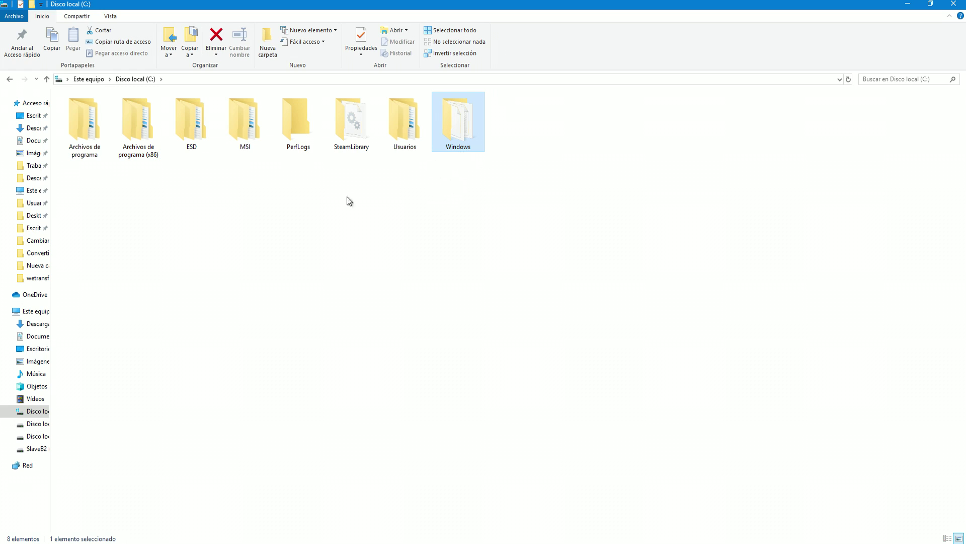
{"action": "left_click", "coordinate": [86, 79]}
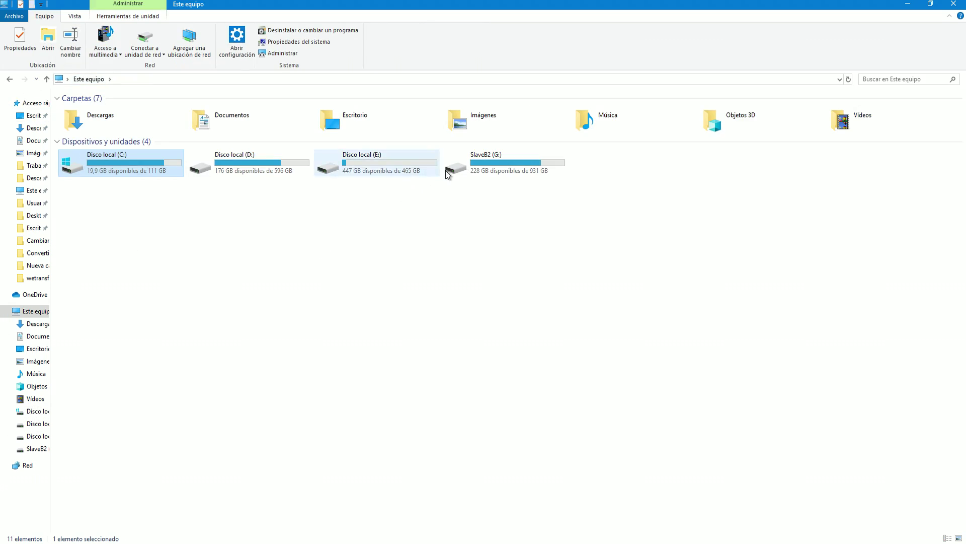
{"action": "left_click", "coordinate": [418, 170]}
{"action": "double_click", "coordinate": [419, 169]}
{"action": "left_click", "coordinate": [307, 148]}
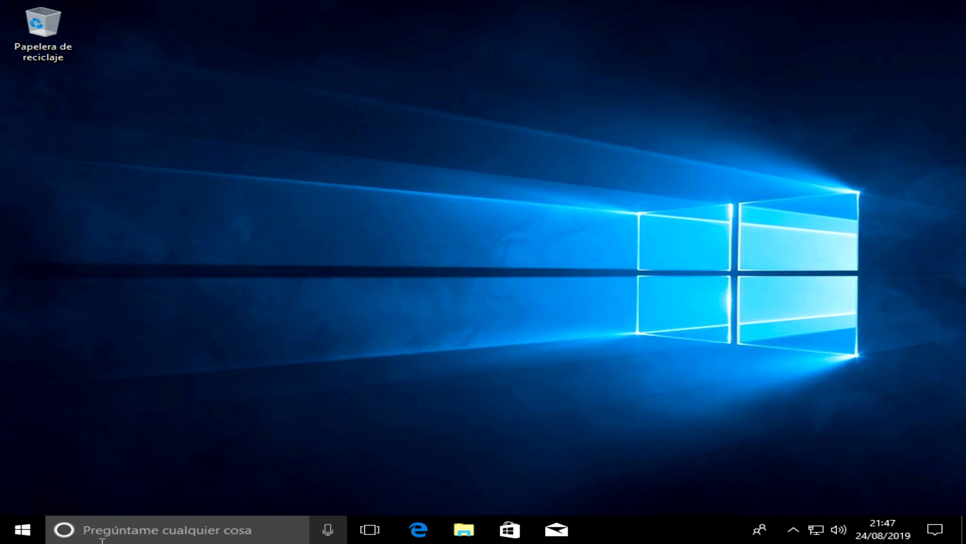
Look up msconfig in the Windows search
{"action": "left_click", "coordinate": [125, 534]}
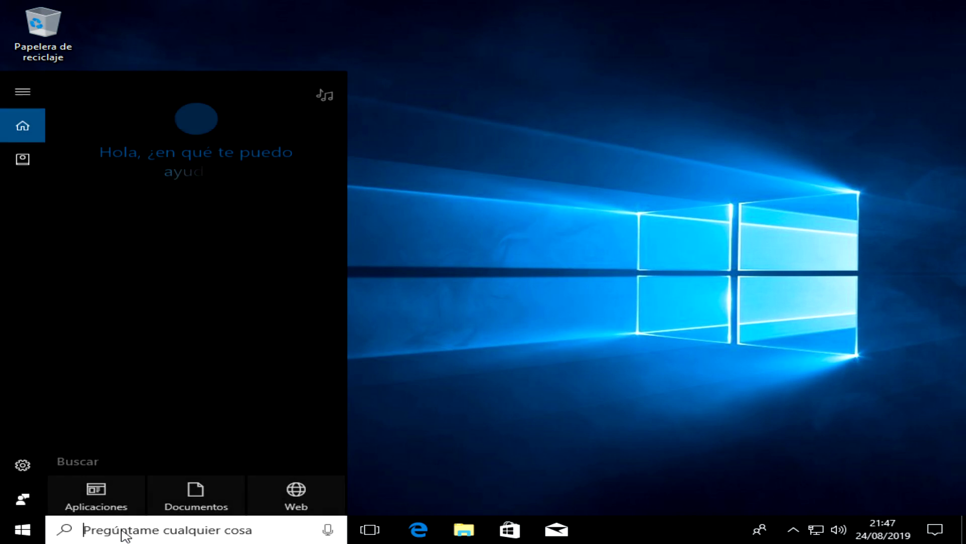
{"action": "type", "text": "msco"}
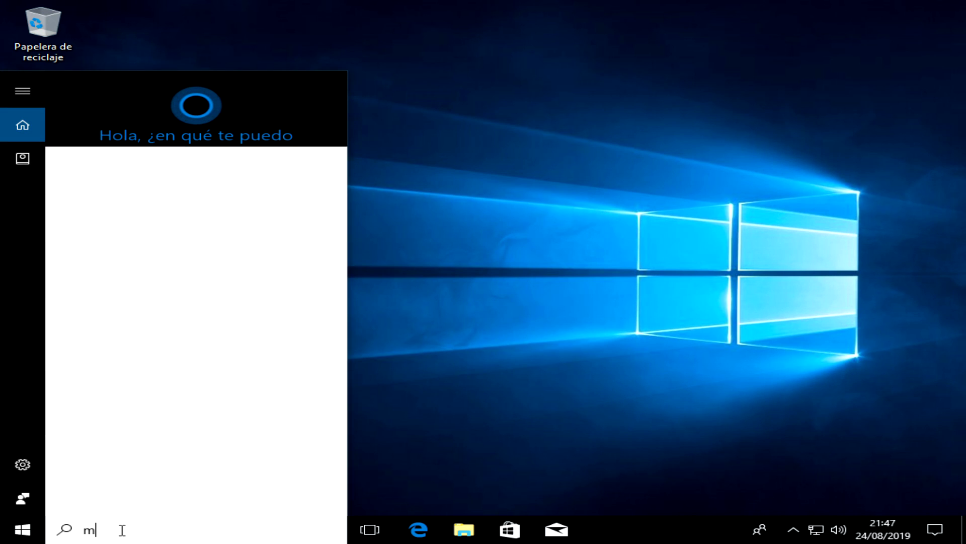
{"action": "type", "text": "nfig"}
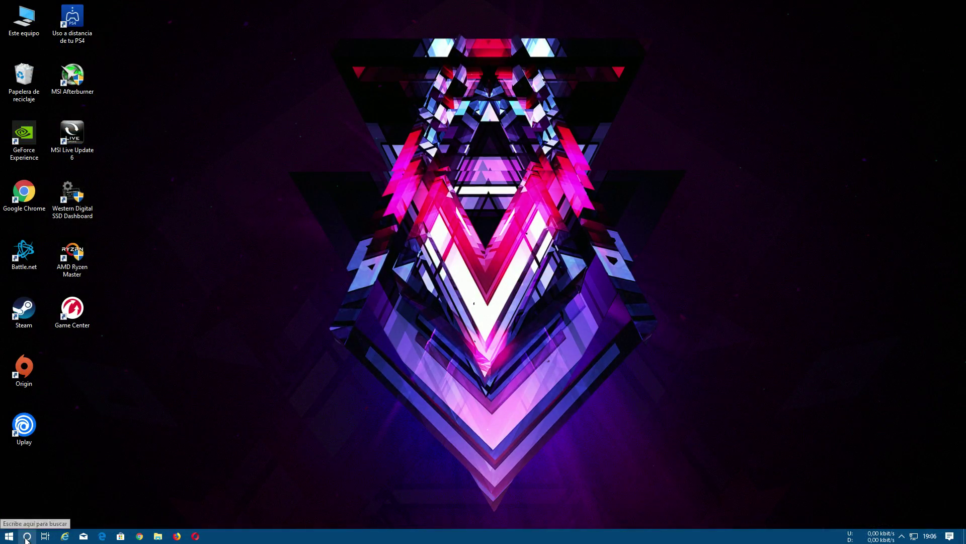
Search for msconfig from the main Windows desktop and open Configuración del sistema
{"action": "left_click", "coordinate": [27, 536]}
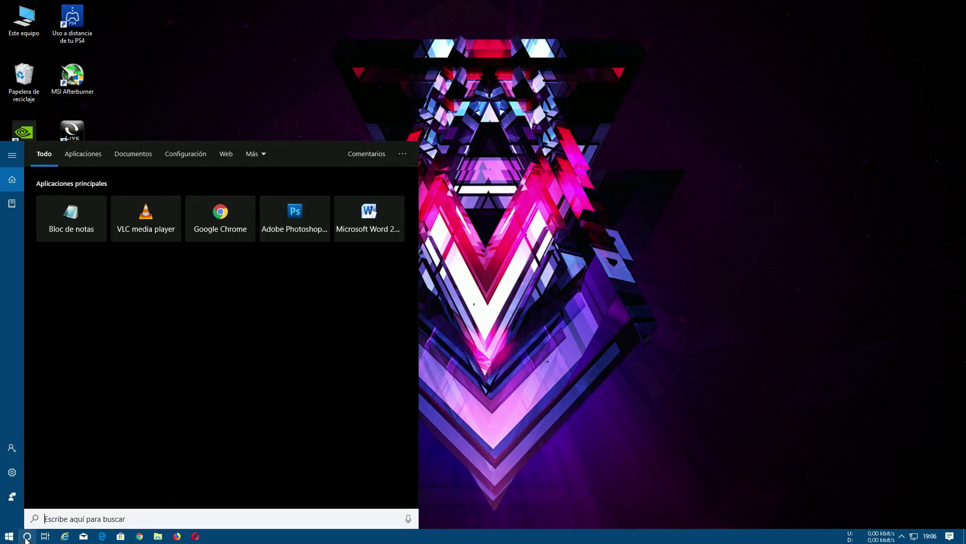
{"action": "type", "text": "msconf"}
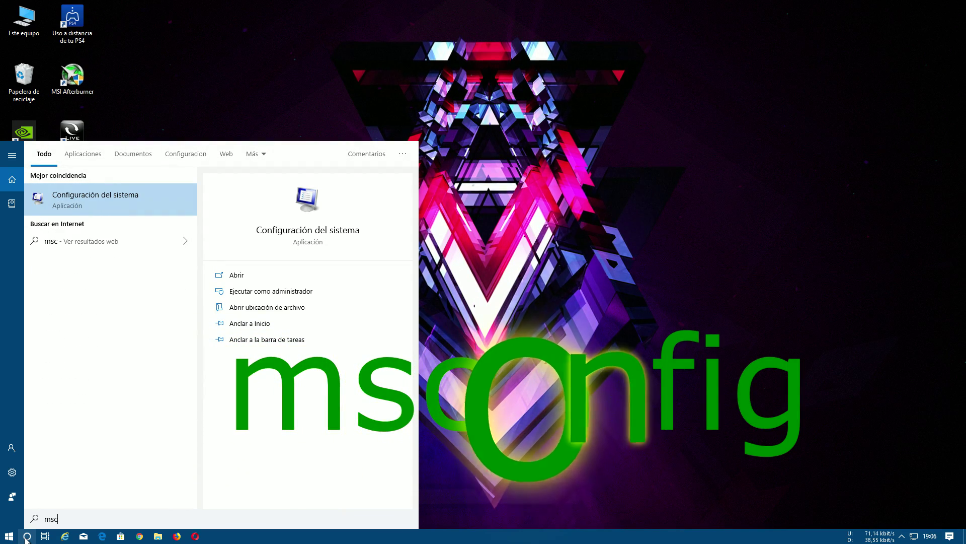
{"action": "type", "text": "ig"}
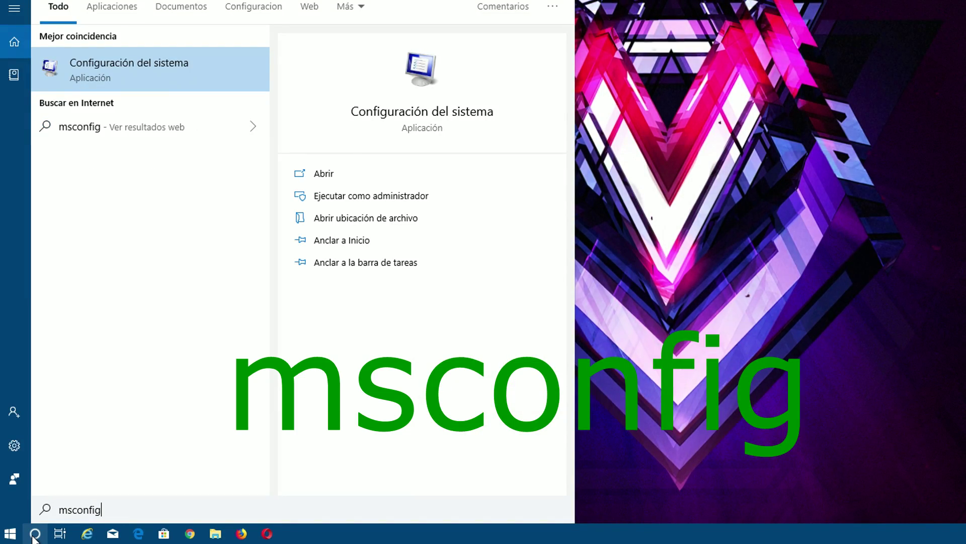
{"action": "double_click", "coordinate": [98, 516]}
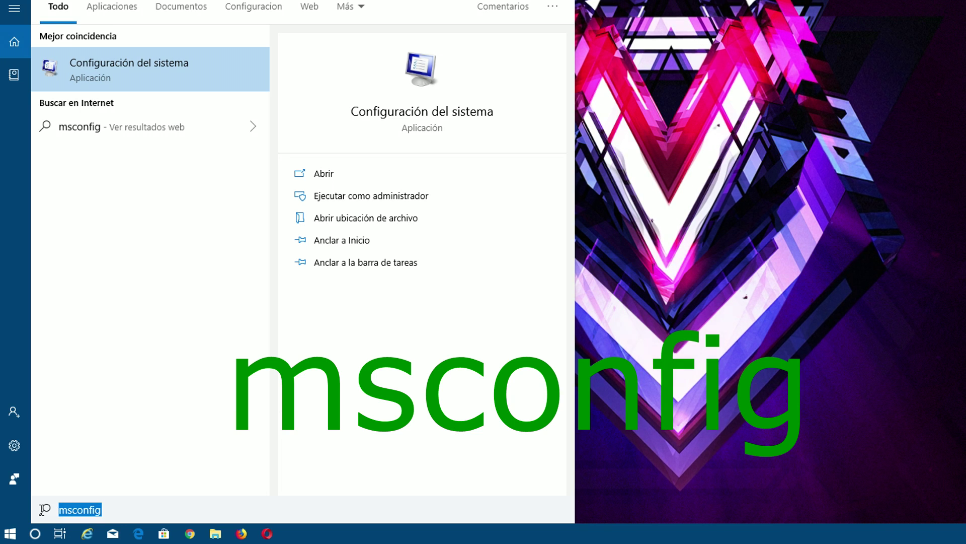
{"action": "left_click", "coordinate": [119, 509]}
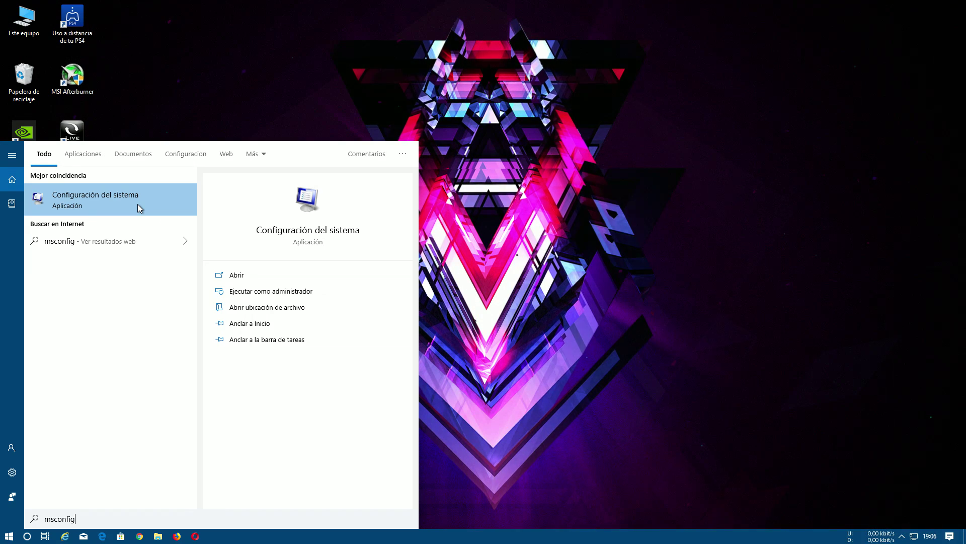
{"action": "left_click", "coordinate": [137, 204]}
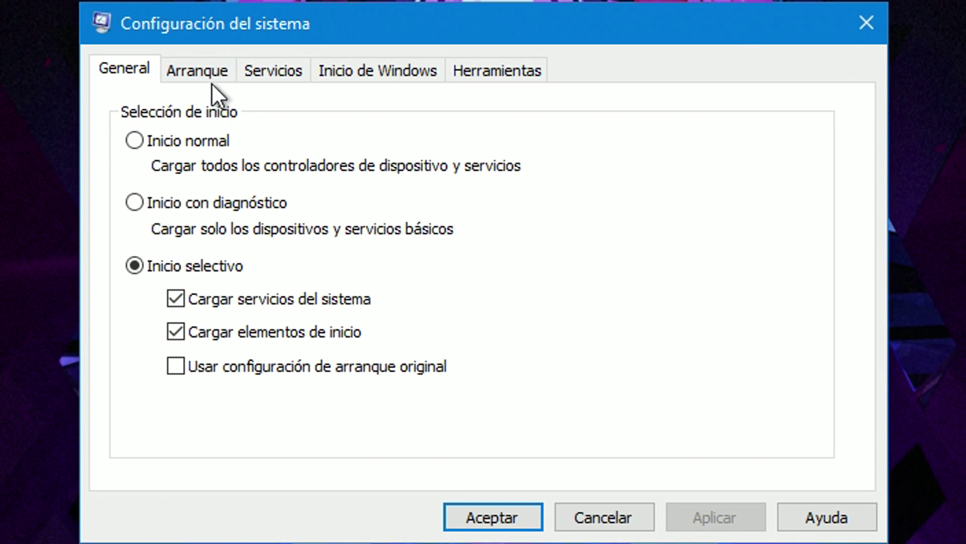
Open the Arranque settings and compare the two listed Windows 10 installations
{"action": "left_click", "coordinate": [195, 74]}
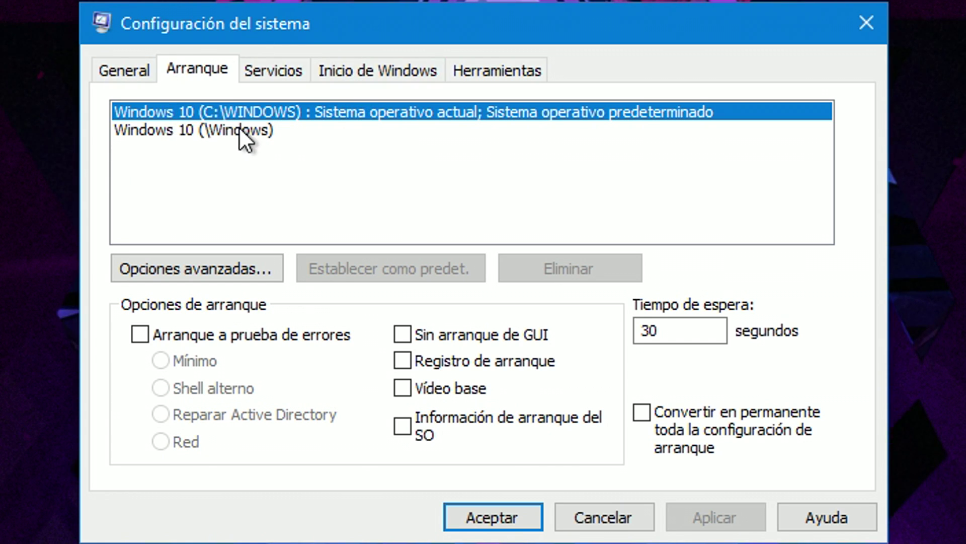
{"action": "left_click", "coordinate": [223, 136]}
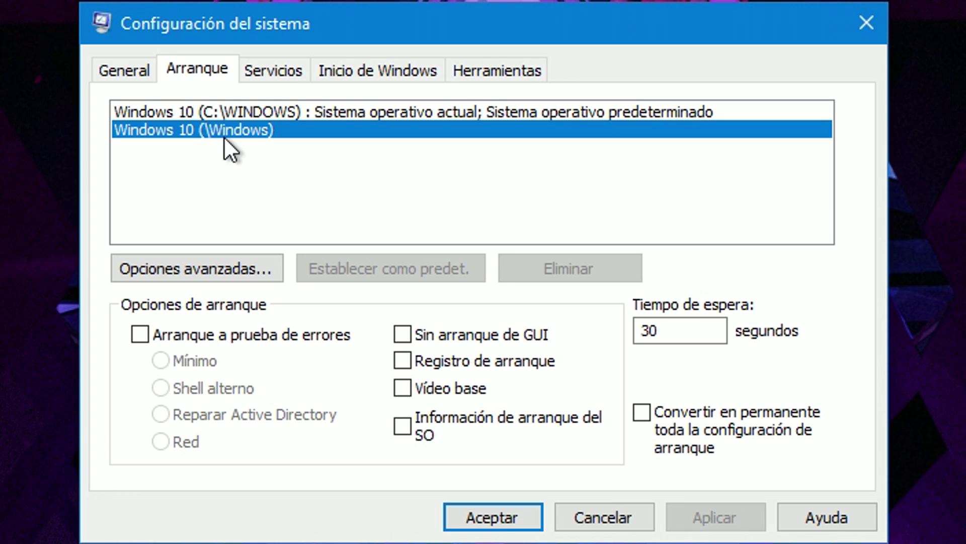
{"action": "left_click", "coordinate": [232, 117]}
{"action": "left_click", "coordinate": [234, 126]}
{"action": "left_click", "coordinate": [235, 110]}
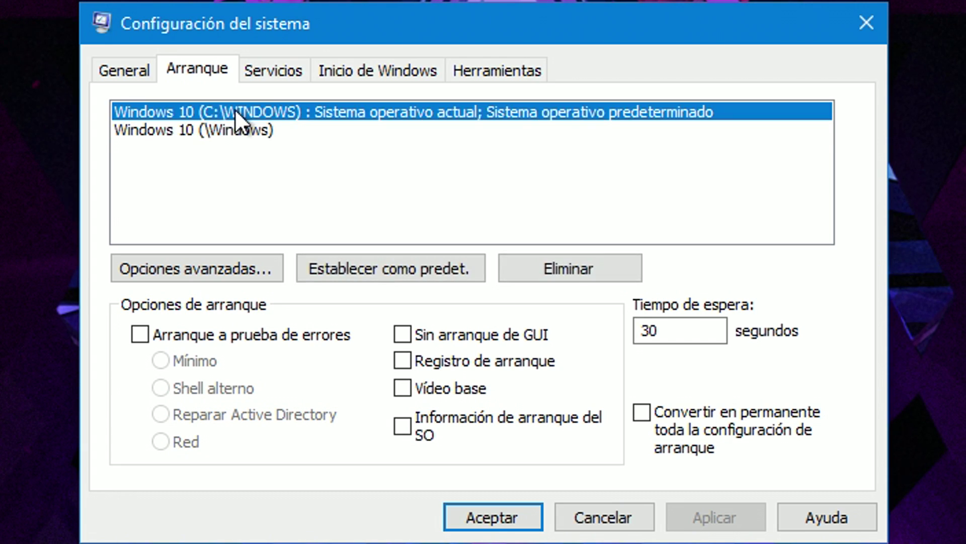
{"action": "left_click", "coordinate": [221, 128]}
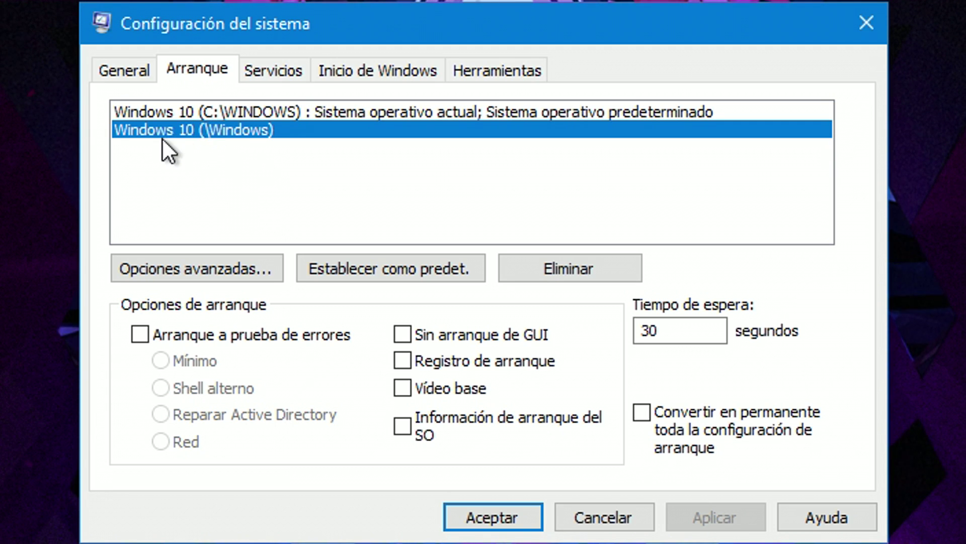
{"action": "left_click", "coordinate": [213, 110]}
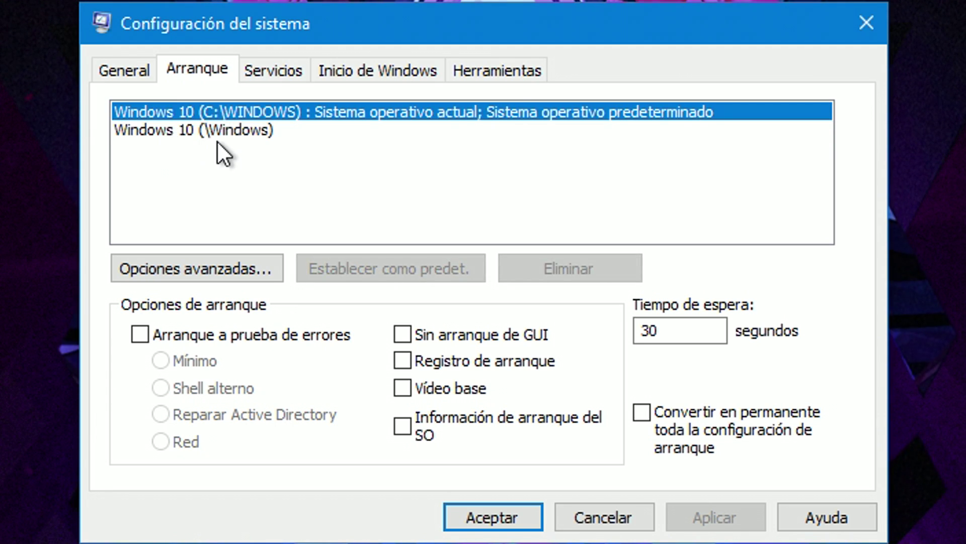
{"action": "left_click", "coordinate": [204, 132]}
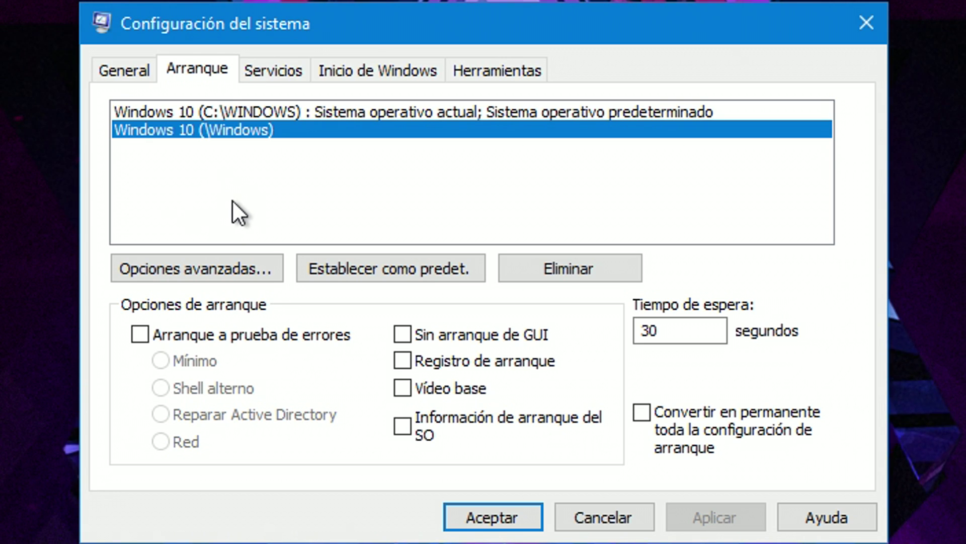
{"action": "left_click", "coordinate": [286, 111]}
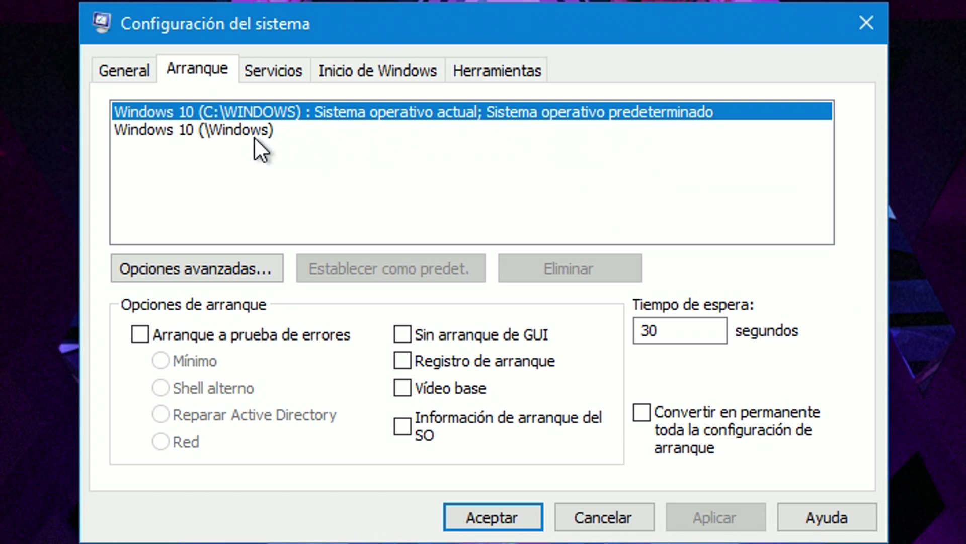
Make the Windows 10 (\Windows) entry the default operating system and set the boot waiting time to 3 seconds
{"action": "left_click", "coordinate": [202, 132]}
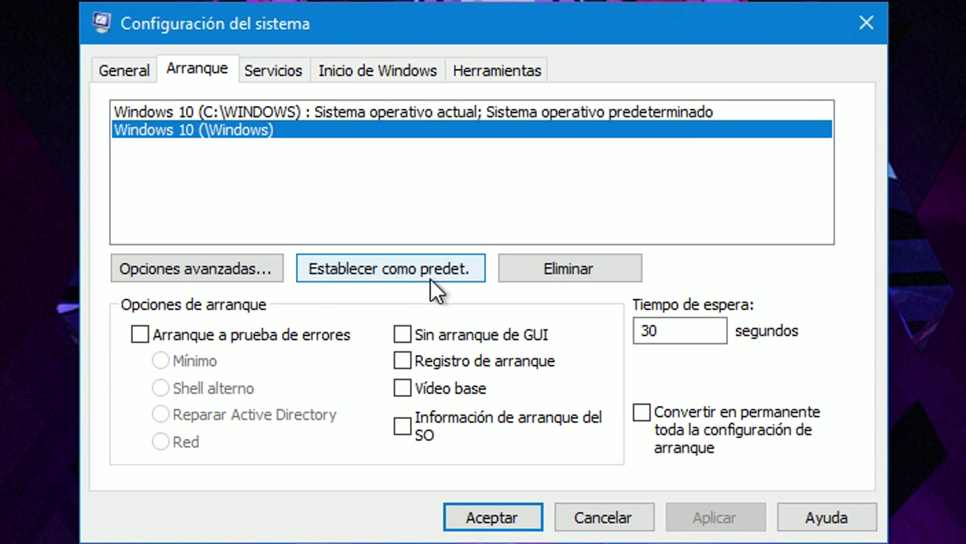
{"action": "left_click", "coordinate": [390, 274]}
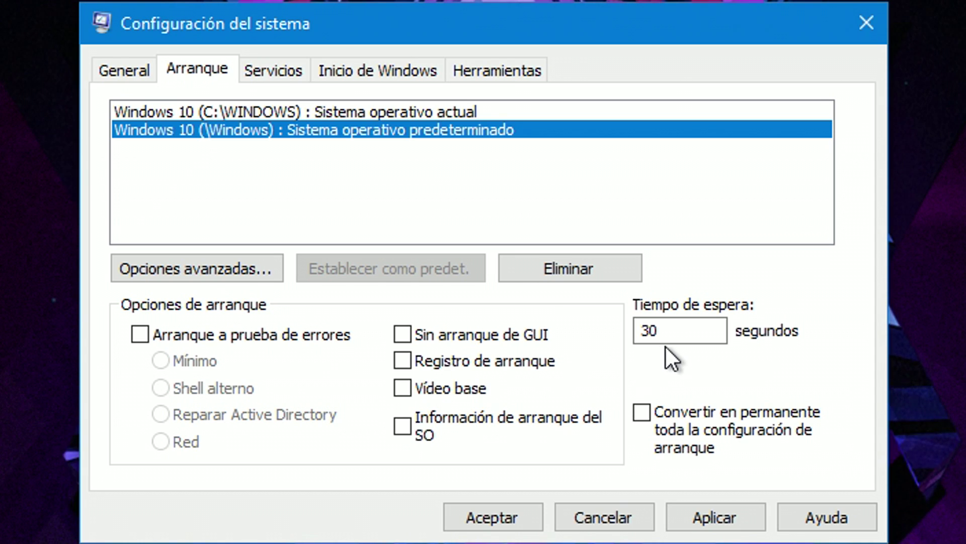
{"action": "left_click_drag", "start_coordinate": [669, 334], "coordinate": [527, 335]}
{"action": "type", "text": "3"}
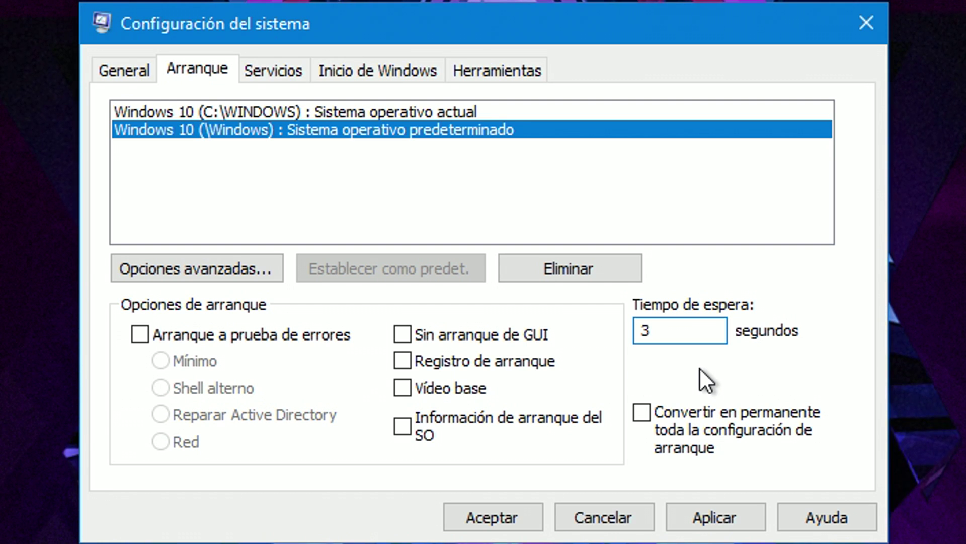
Apply and accept the boot changes, and restart the computer
{"action": "left_click", "coordinate": [715, 516]}
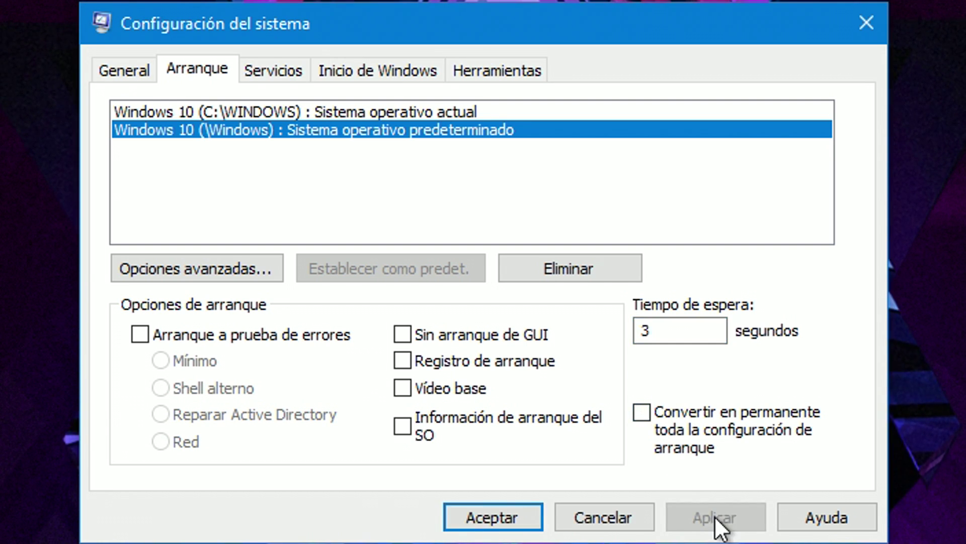
{"action": "left_click", "coordinate": [488, 519]}
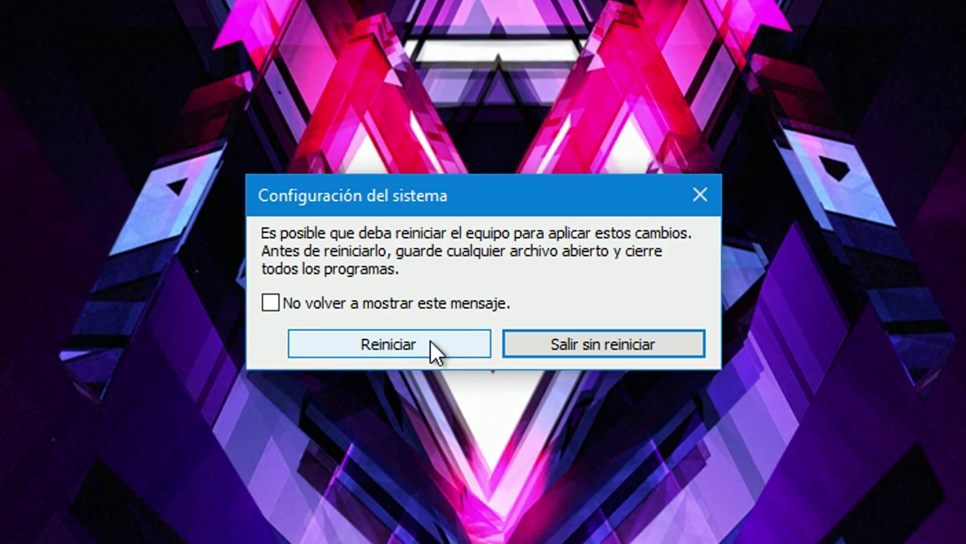
{"action": "left_click", "coordinate": [449, 296]}
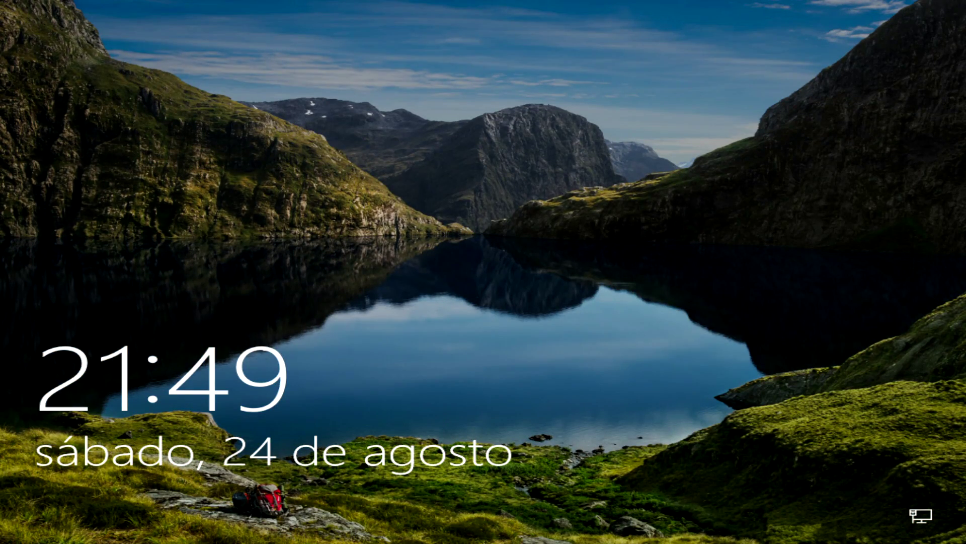
Dismiss the lock screen and enter the account password to sign in
{"action": "key", "text": "space"}
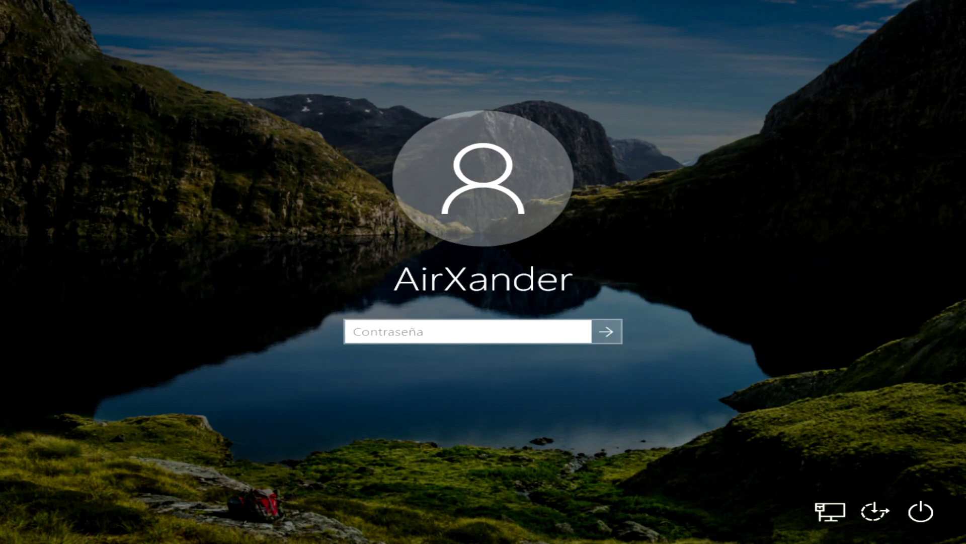
{"action": "type", "text": "•"}
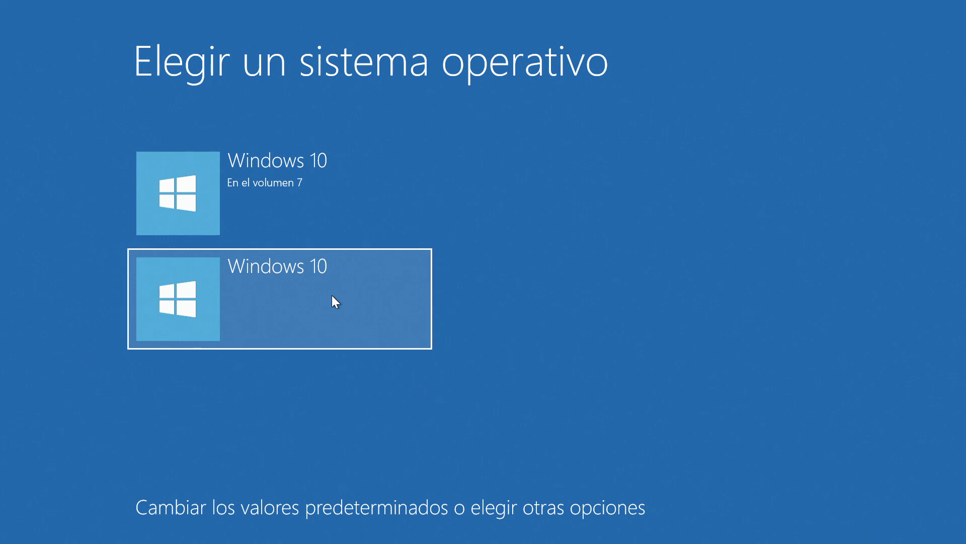
Alternate the highlighted boot choice between Windows 10 on volume 7 and the other Windows 10 installation
{"action": "key", "text": "Up"}
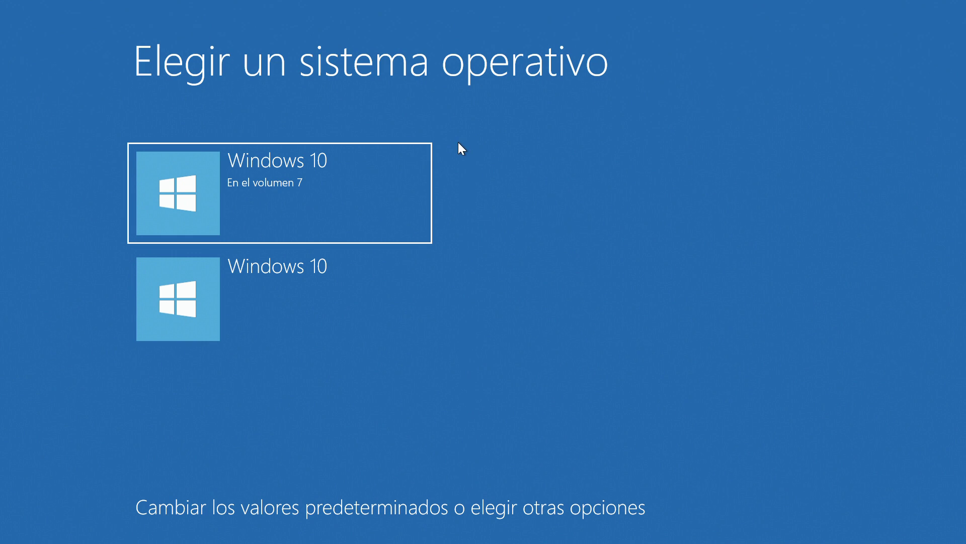
{"action": "key", "text": "Down"}
{"action": "key", "text": "Up"}
{"action": "key", "text": "Down"}
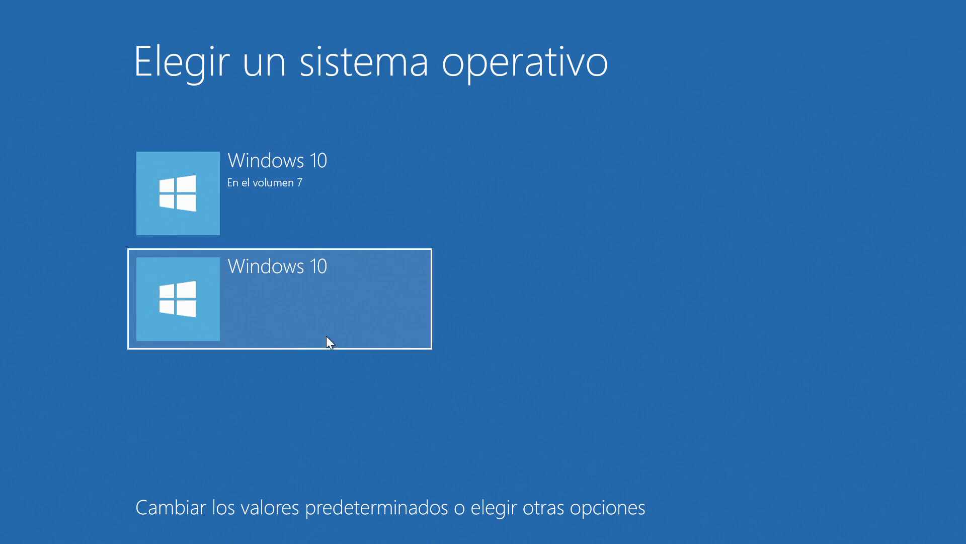
{"action": "key", "text": "Up"}
{"action": "key", "text": "Down"}
{"action": "key", "text": "Up"}
{"action": "key", "text": "Down"}
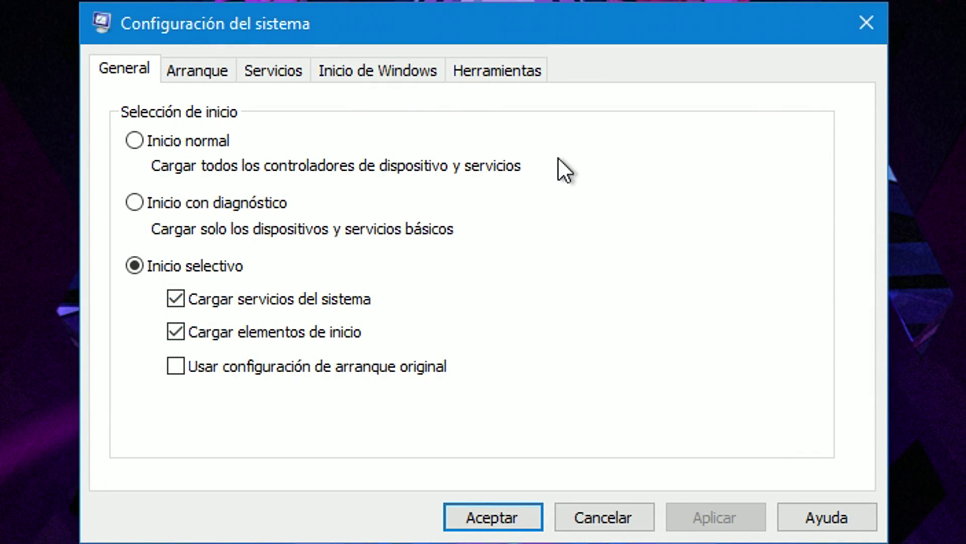
Delete the non-current Windows 10 (\Windows) entry from the Arranque list in Configuración del sistema
{"action": "left_click", "coordinate": [207, 78]}
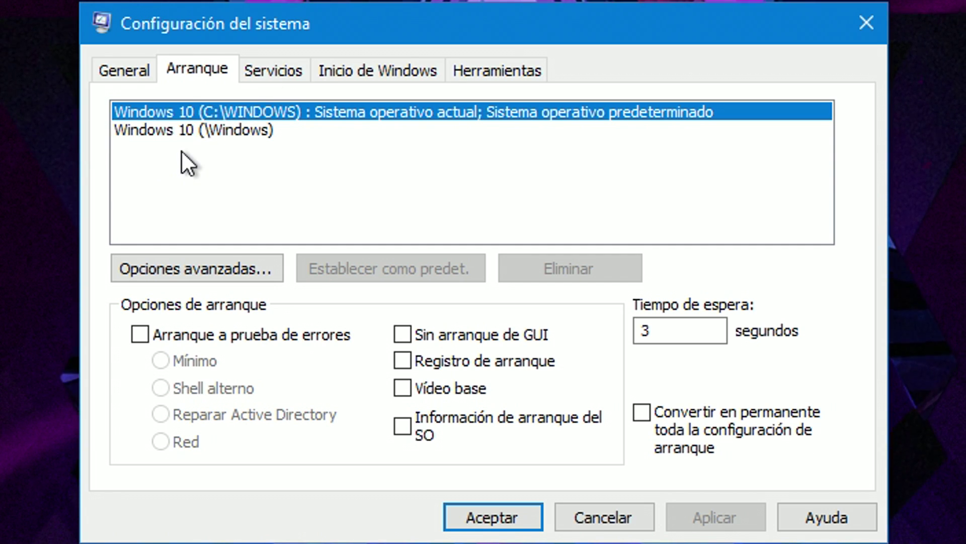
{"action": "left_click", "coordinate": [206, 131]}
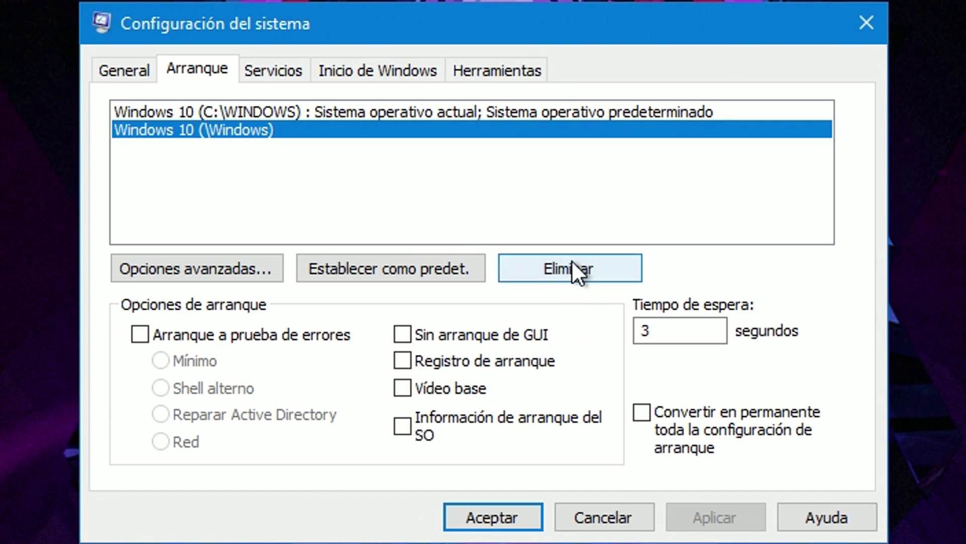
{"action": "left_click", "coordinate": [572, 267]}
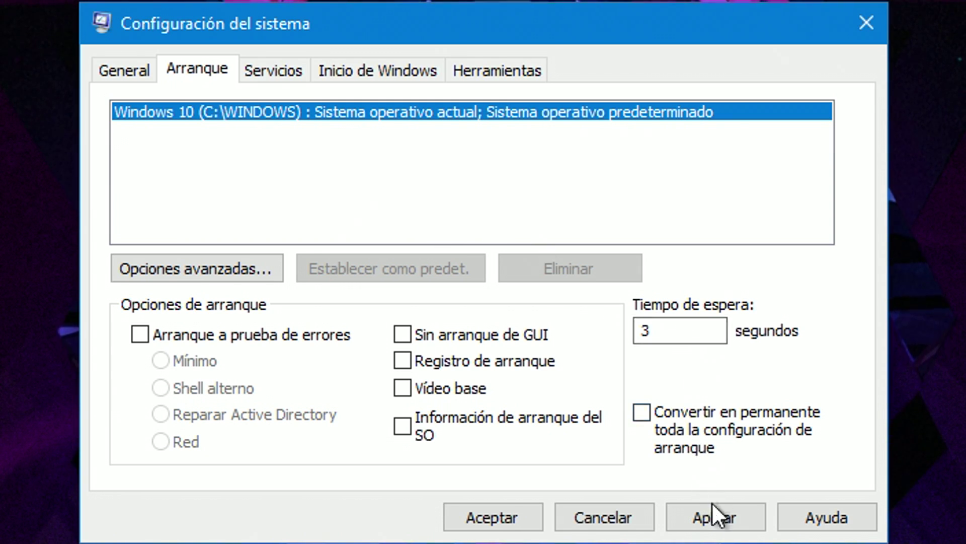
Apply the boot entry removal, accept it and restart the computer
{"action": "left_click", "coordinate": [707, 516]}
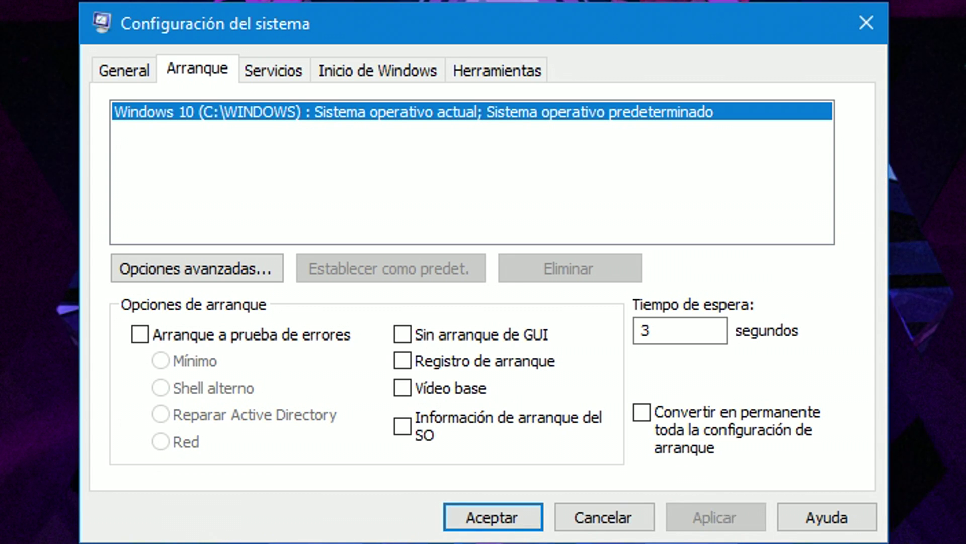
{"action": "left_click", "coordinate": [493, 524]}
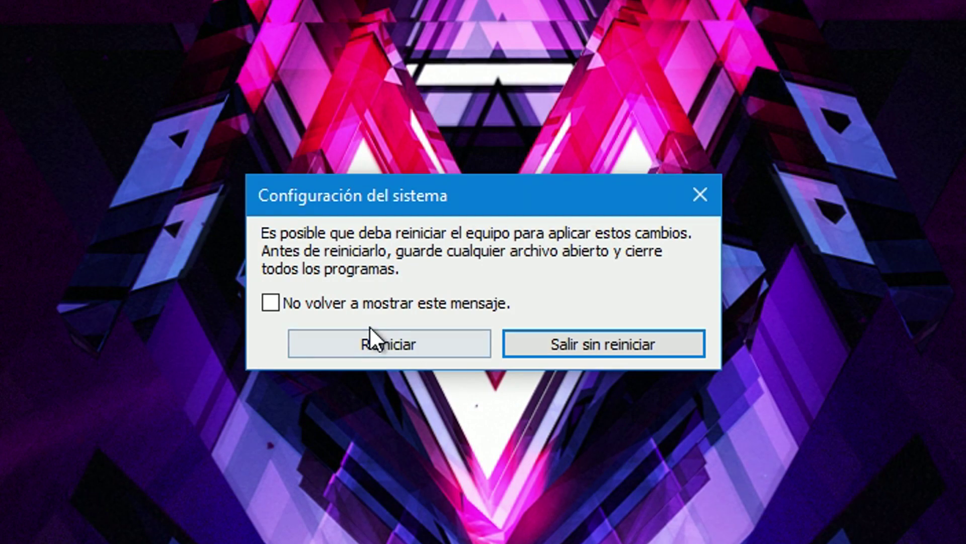
{"action": "left_click", "coordinate": [395, 351]}
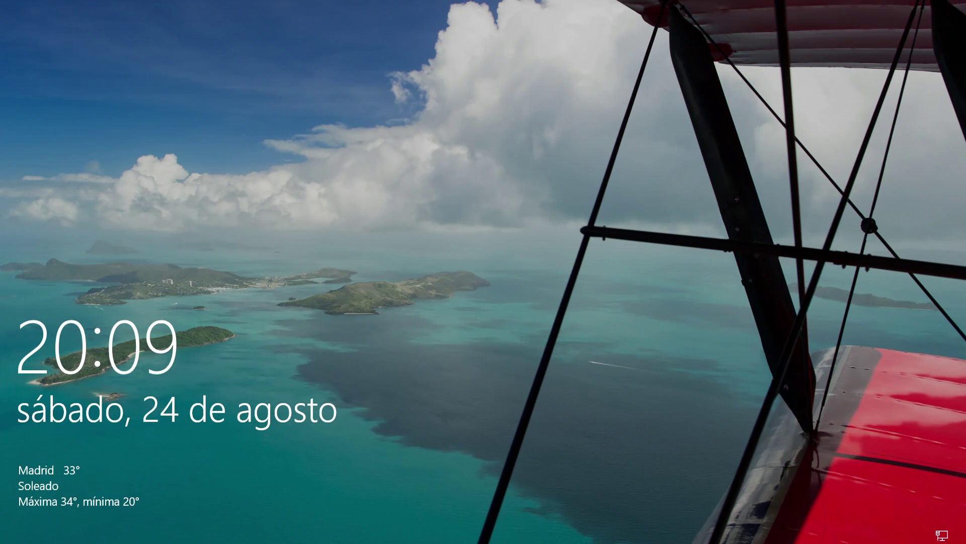
Dismiss the lock screen and enter the password for the Usuario account
{"action": "key", "text": "space"}
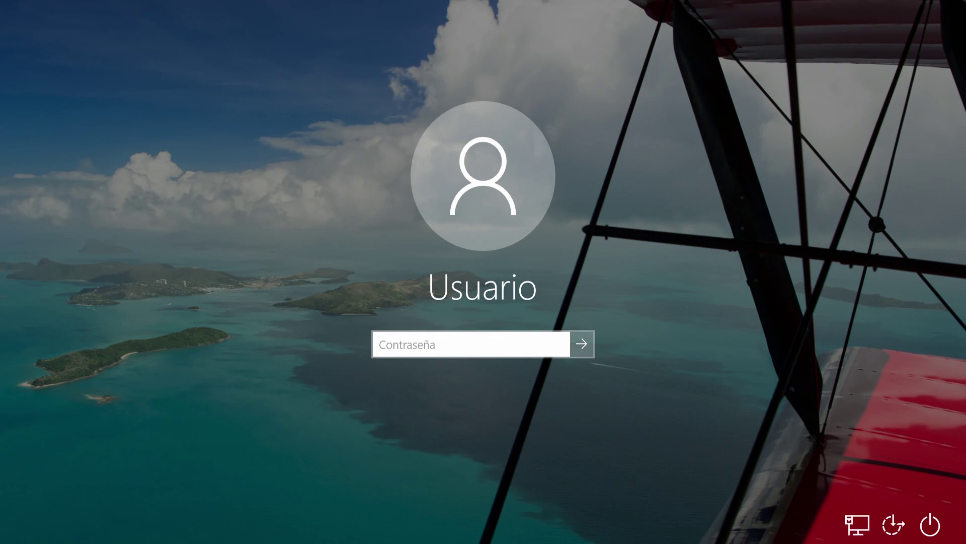
{"action": "type", "text": "••••"}
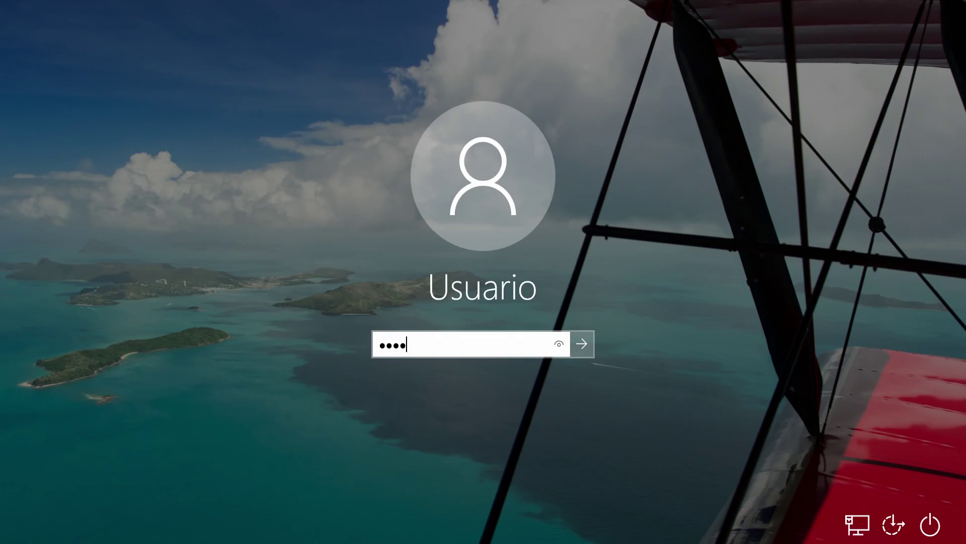